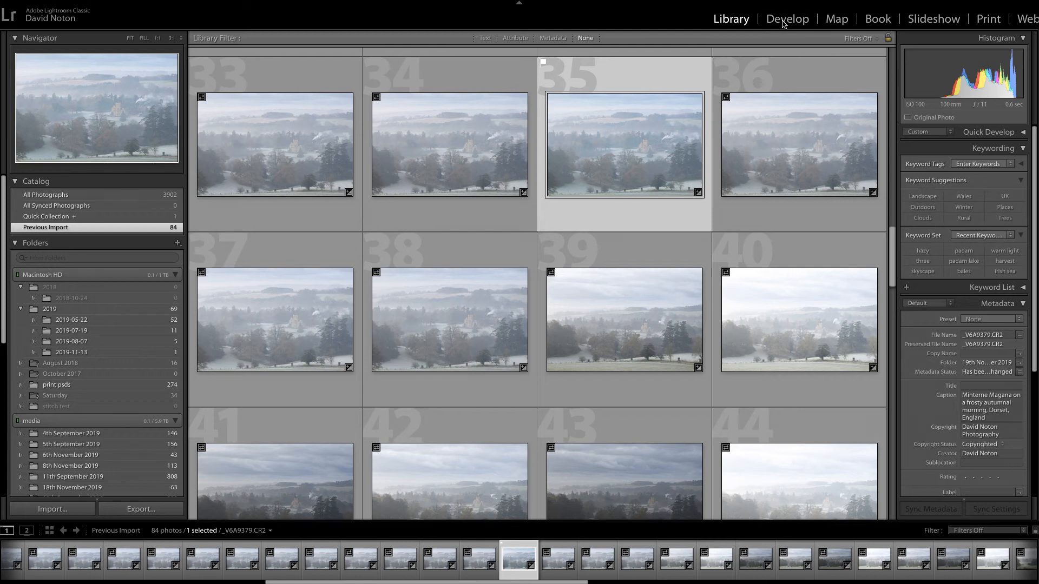
Open the selected photo _V6A9379.CR2 in the Develop module and view it with the side panels hidden, before restoring them.
click(783, 22)
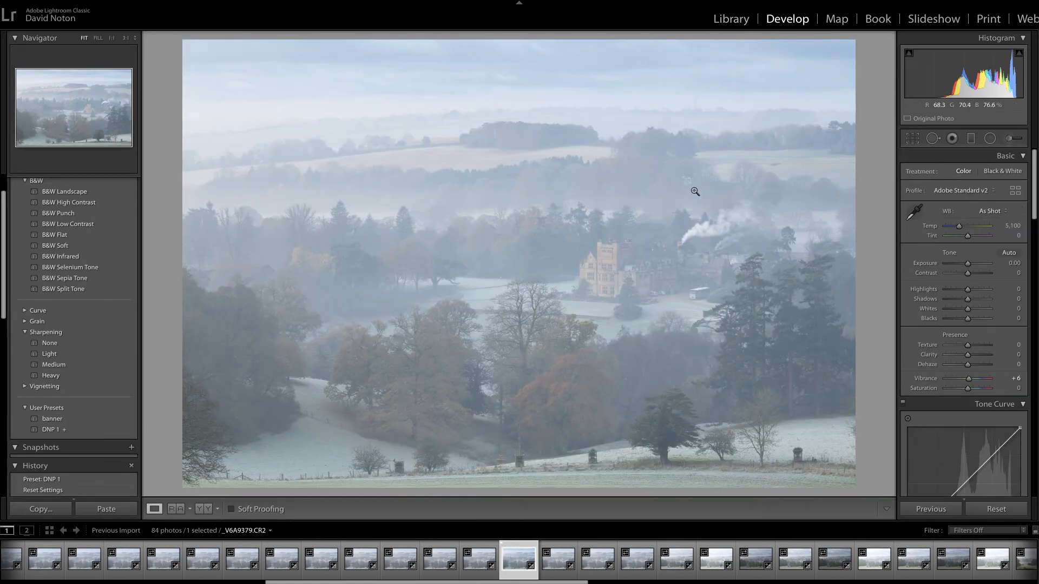
key(Tab)
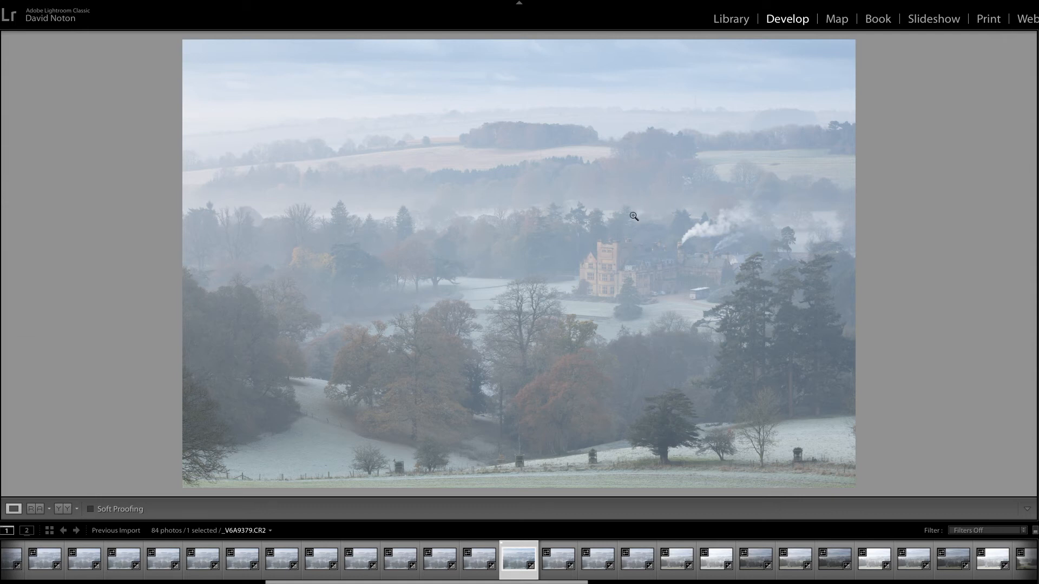
key(Tab)
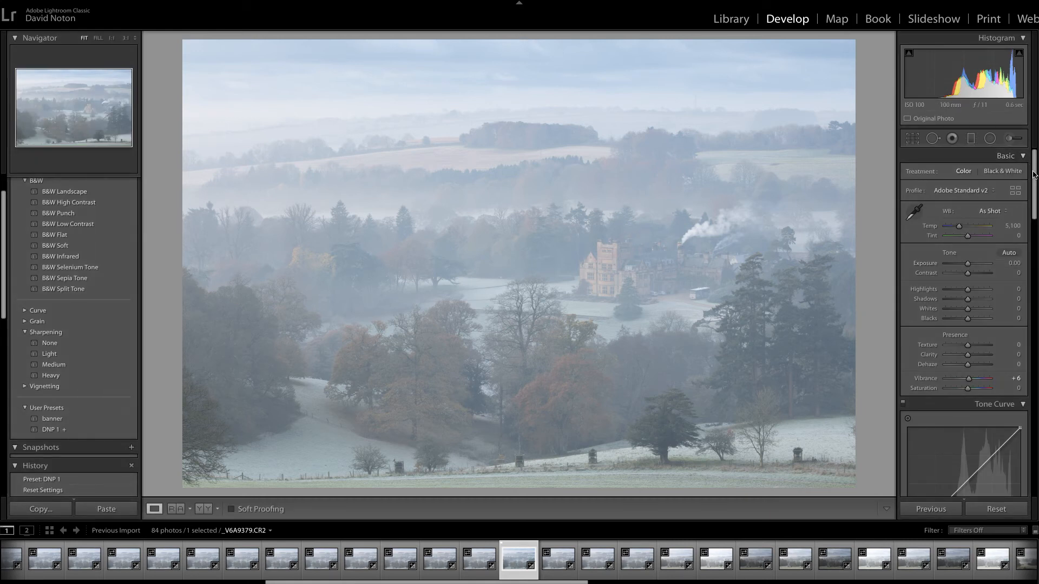
scroll(1035, 171, down, 2)
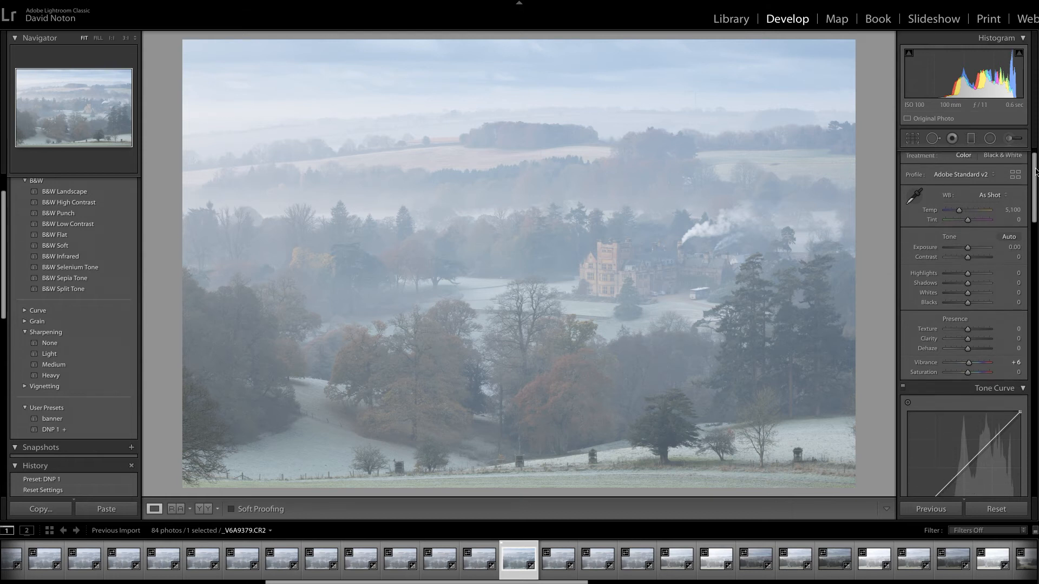
scroll(1035, 172, up, 2)
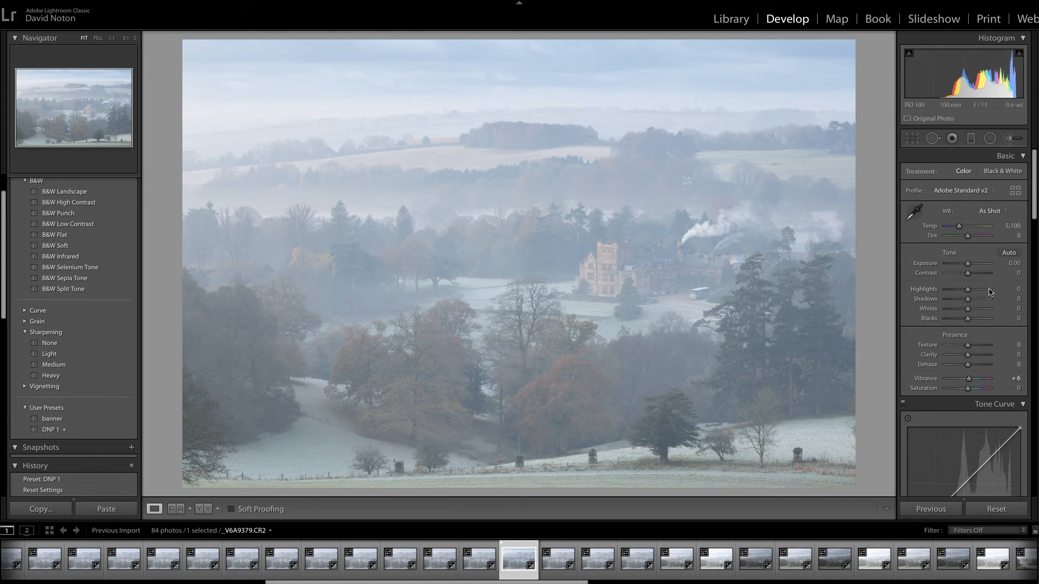
Set the photo's black and white points using the clipping preview, with Blacks at −61 and Whites at +54.
key(alt)
drag(967, 321, 953, 325)
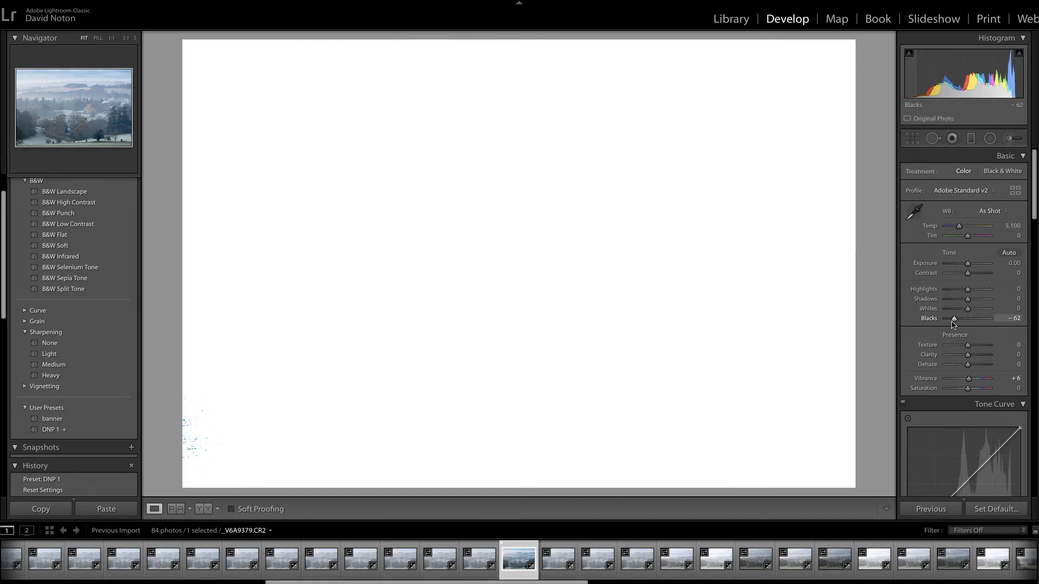
drag(953, 324, 978, 313)
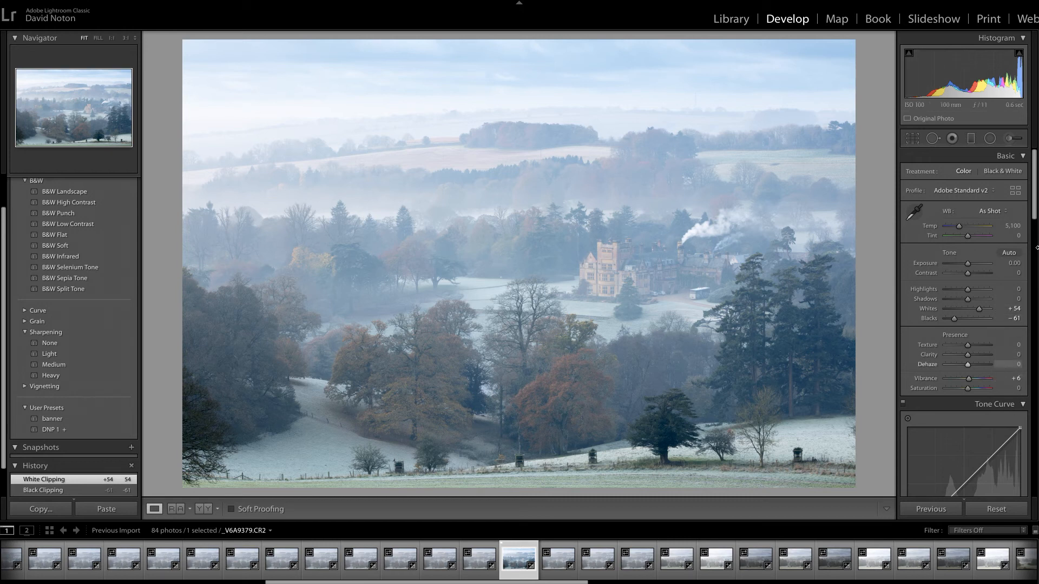
Set the global Dehaze to +12 and apply the Medium Contrast point curve.
drag(1034, 183, 1023, 228)
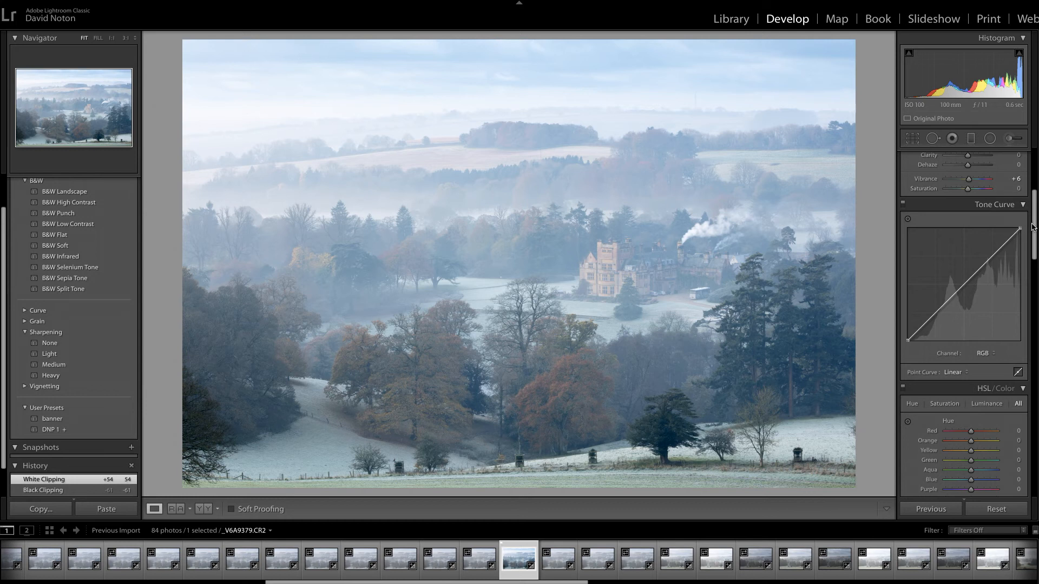
drag(1034, 228, 1031, 211)
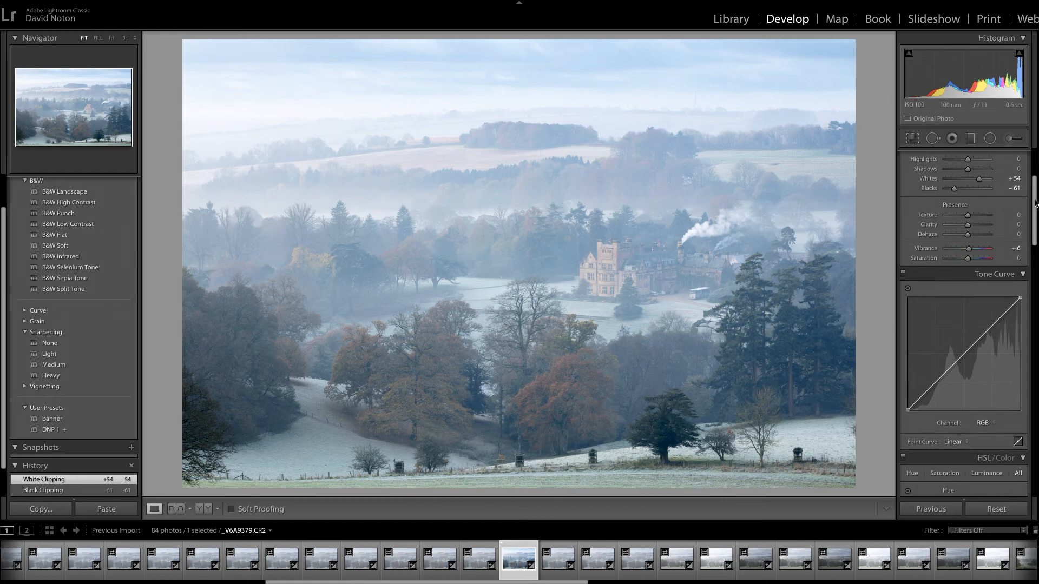
scroll(1036, 204, up, 2)
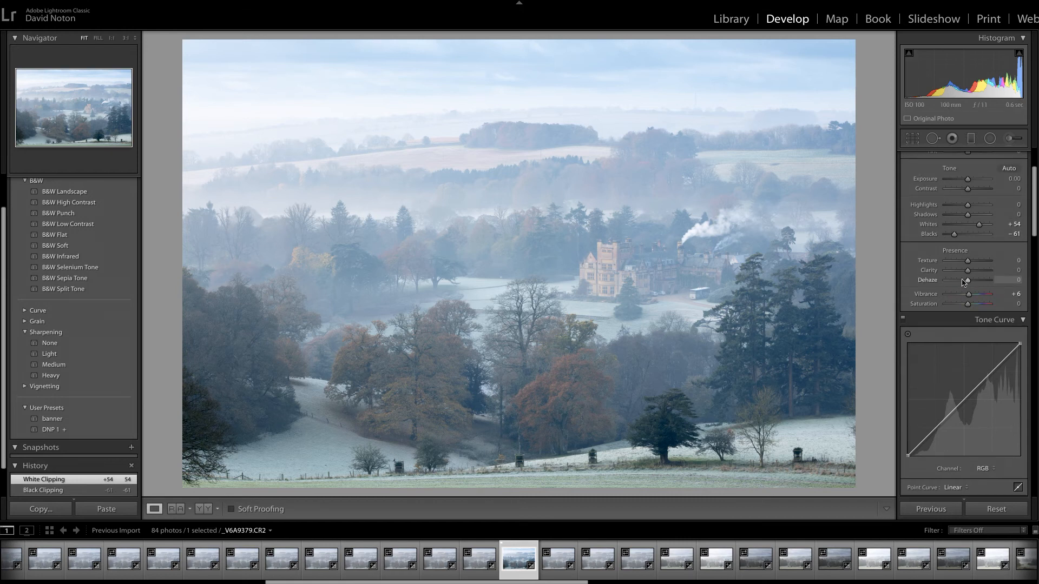
drag(968, 282, 970, 282)
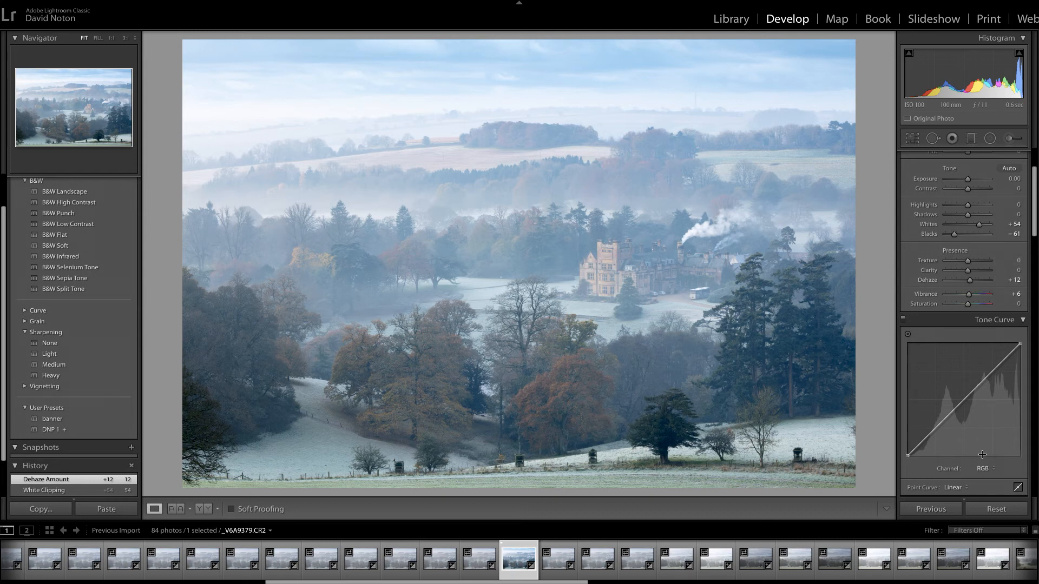
click(967, 489)
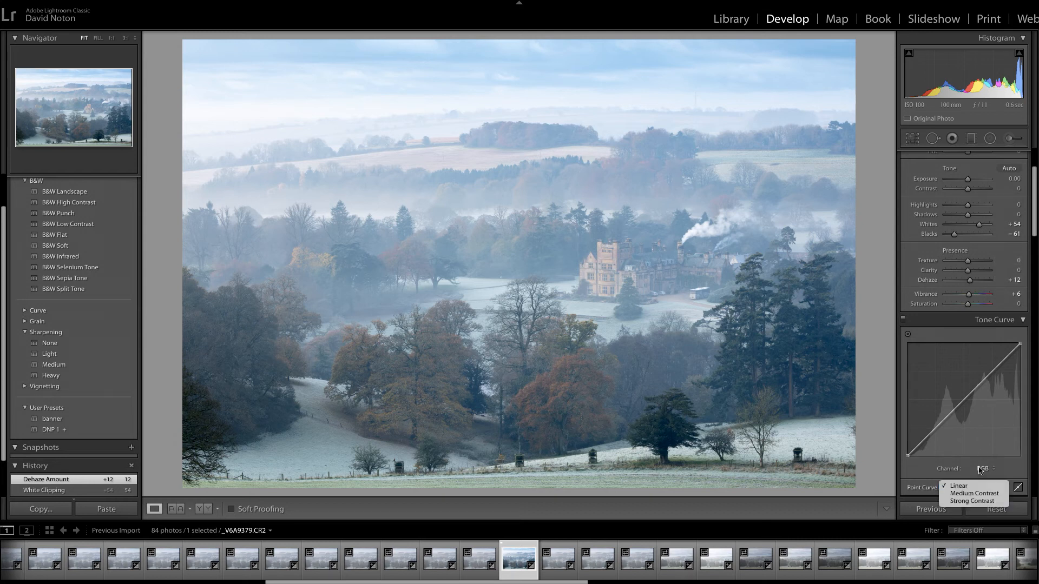
click(970, 494)
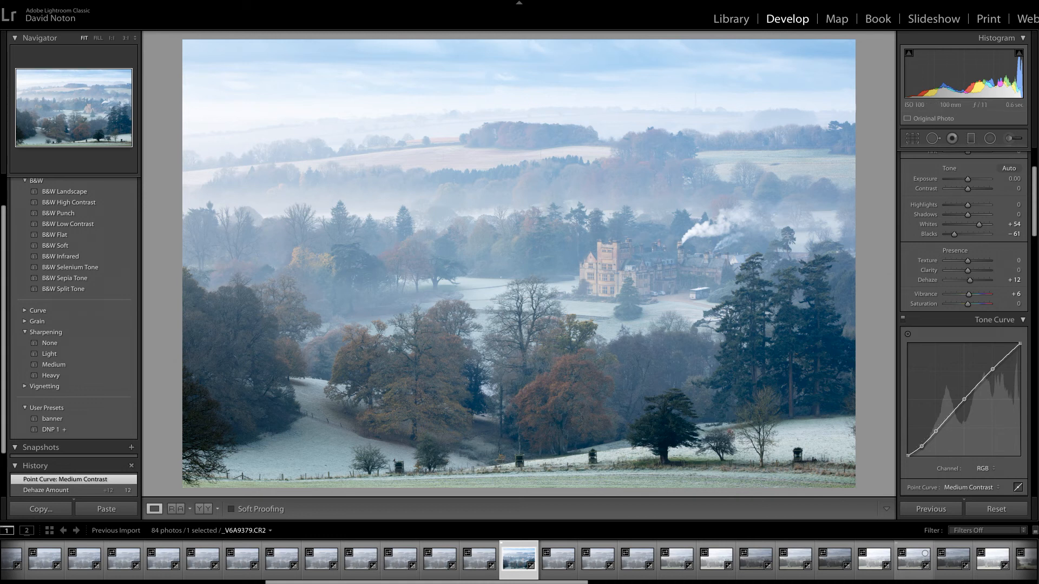
Warm the white balance by setting the colour temperature to 5400.
drag(1035, 197, 1034, 149)
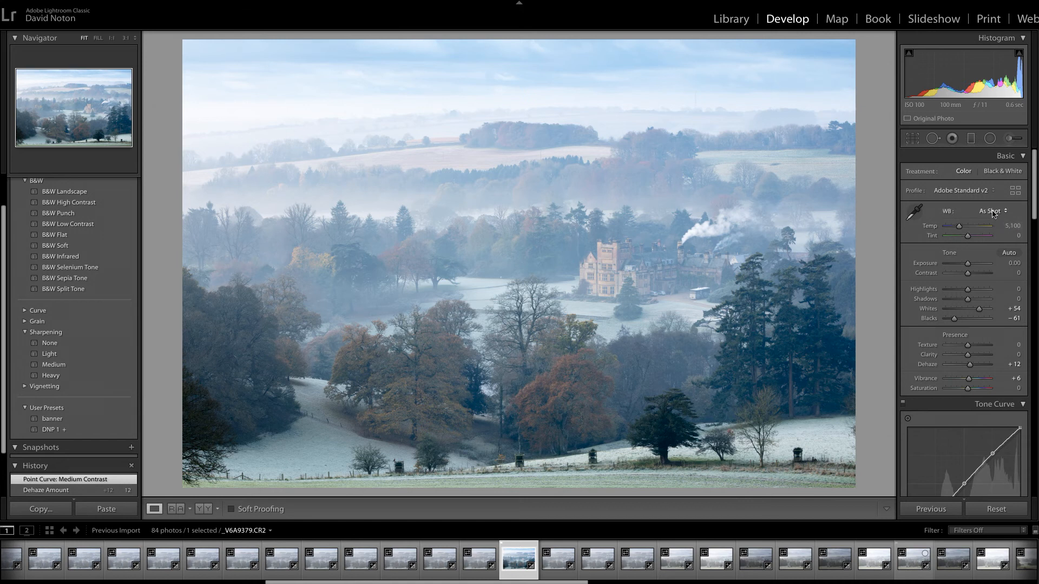
click(1017, 226)
text(5400)
key(Return)
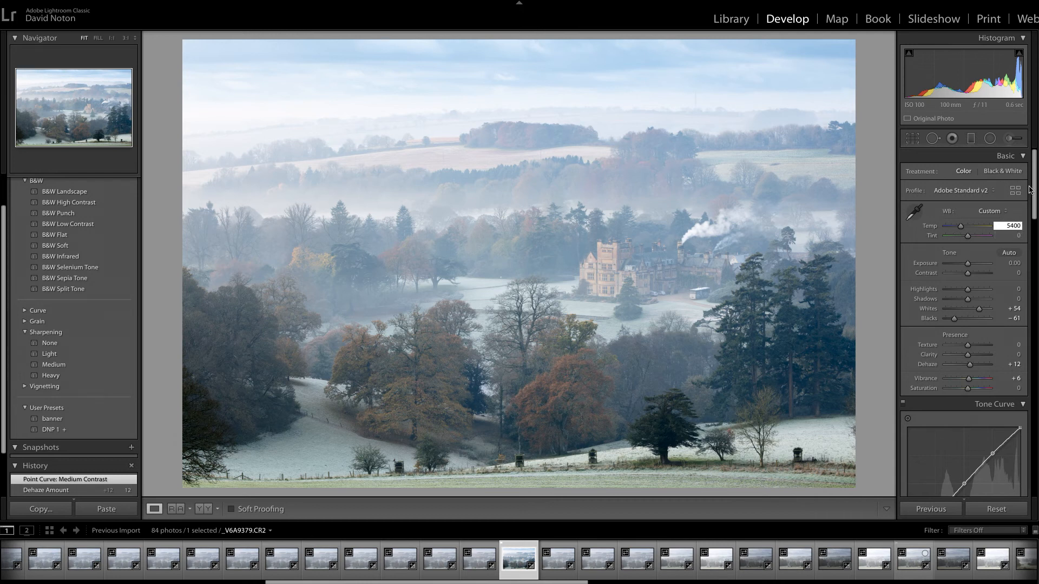
key(Return)
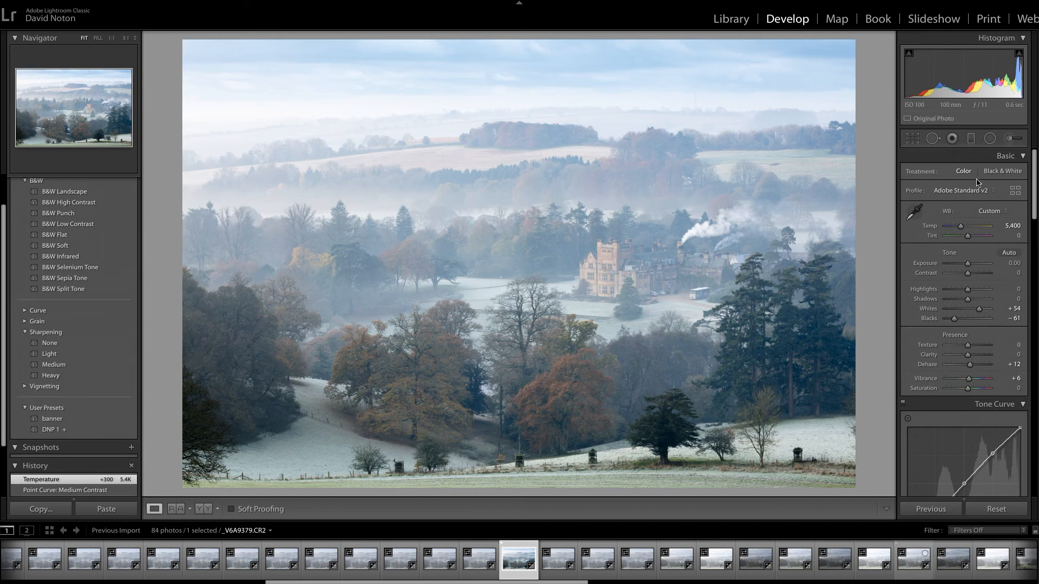
Add a graduated filter over the upper scene, fading from the foot of the mansion into the trees below, with Dehaze at 25.
click(971, 139)
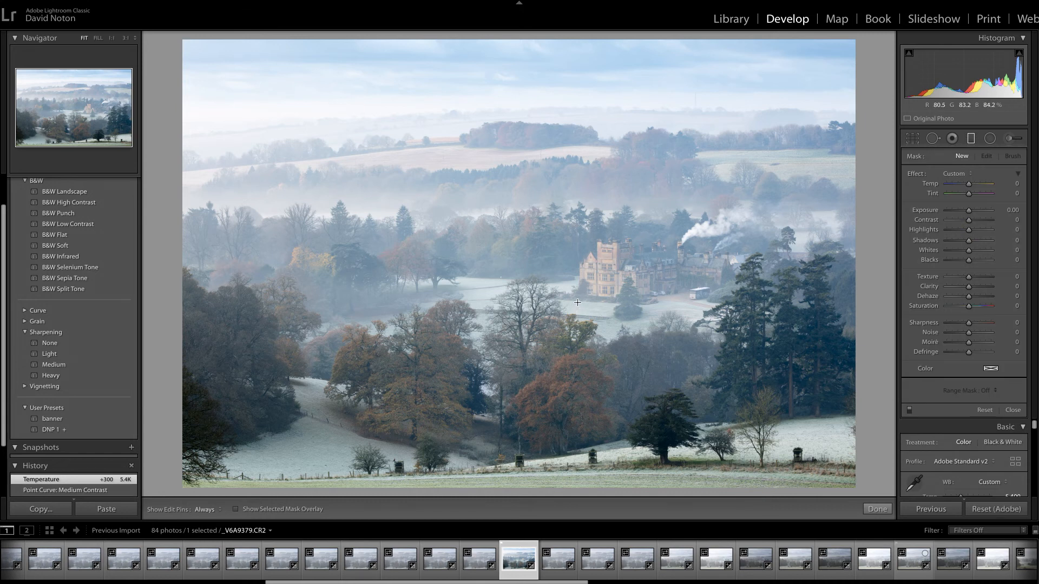
drag(579, 299, 586, 357)
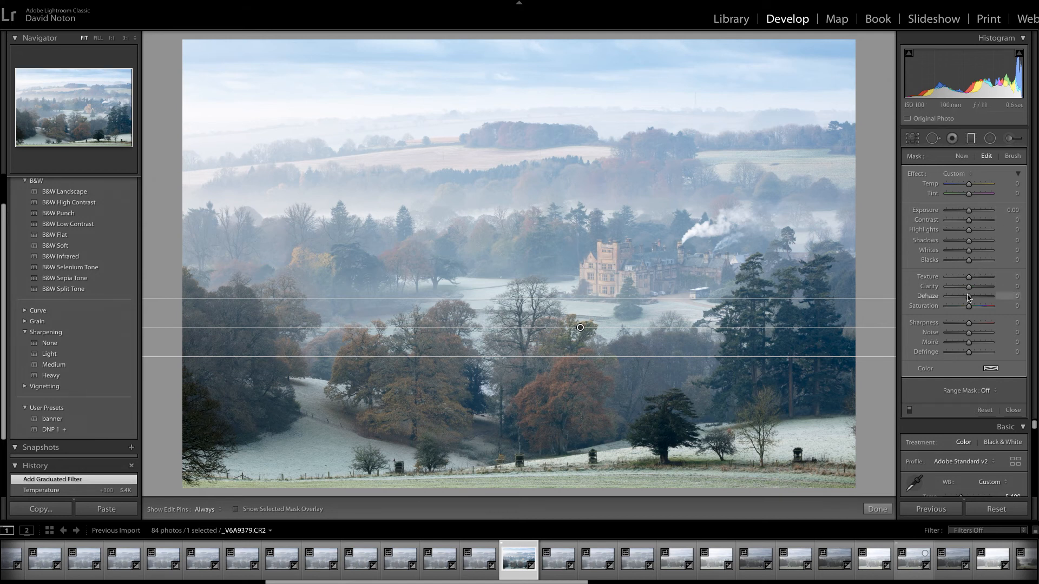
drag(970, 299, 975, 300)
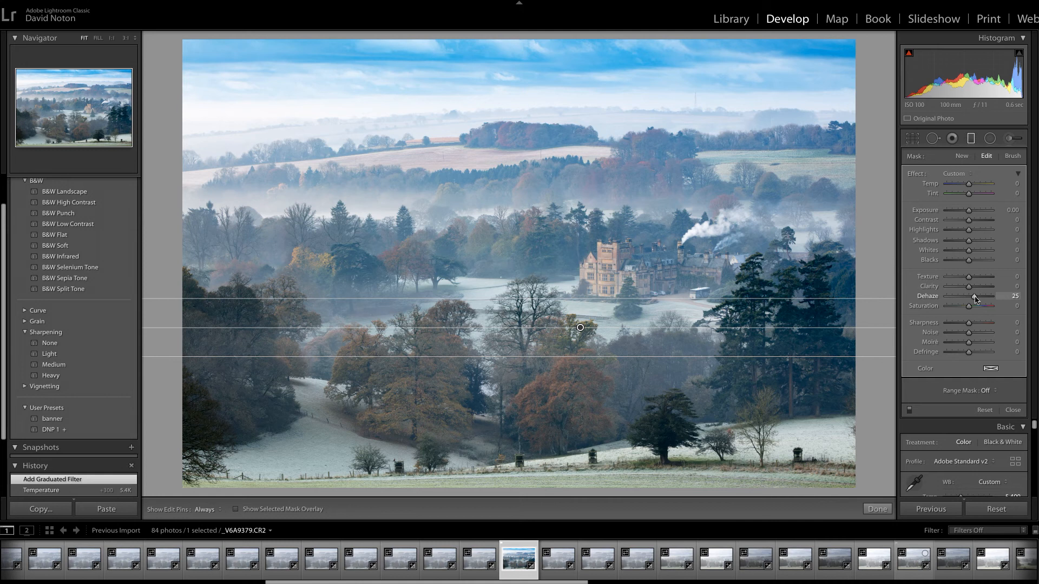
drag(975, 299, 976, 299)
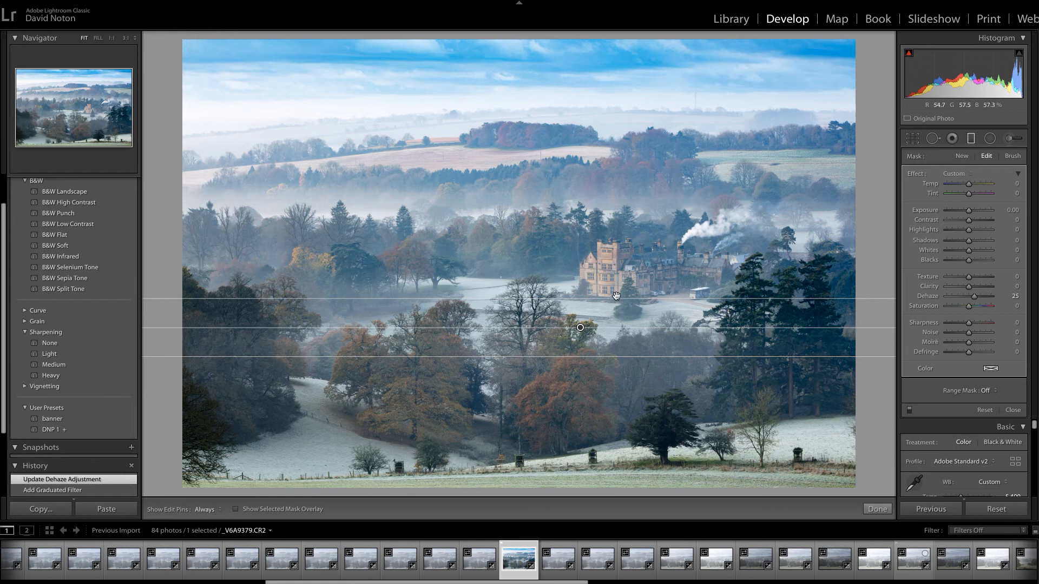
drag(615, 297, 613, 291)
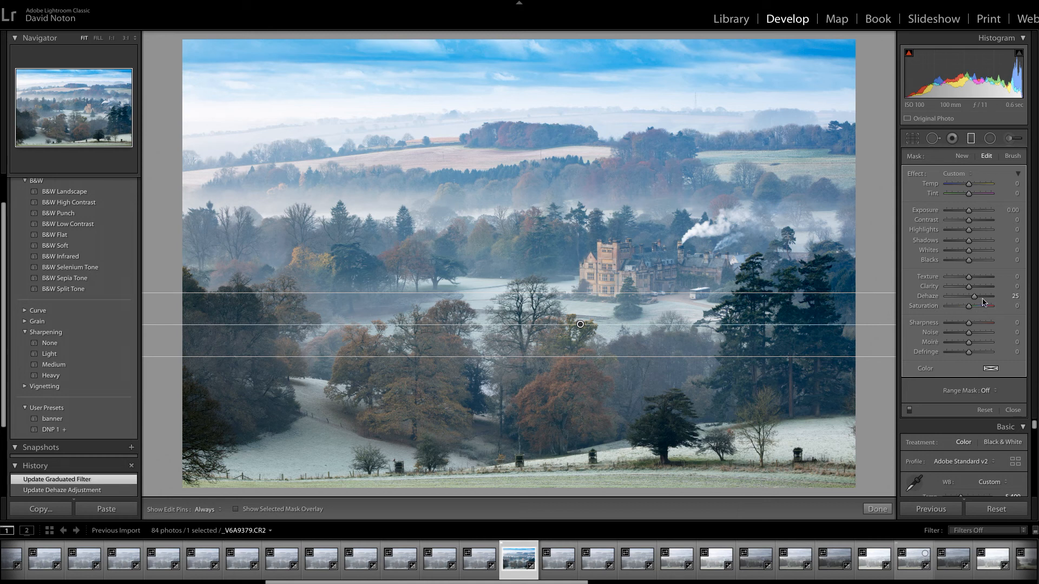
Reduce the graduated filter's Dehaze to 5.
drag(974, 300, 972, 301)
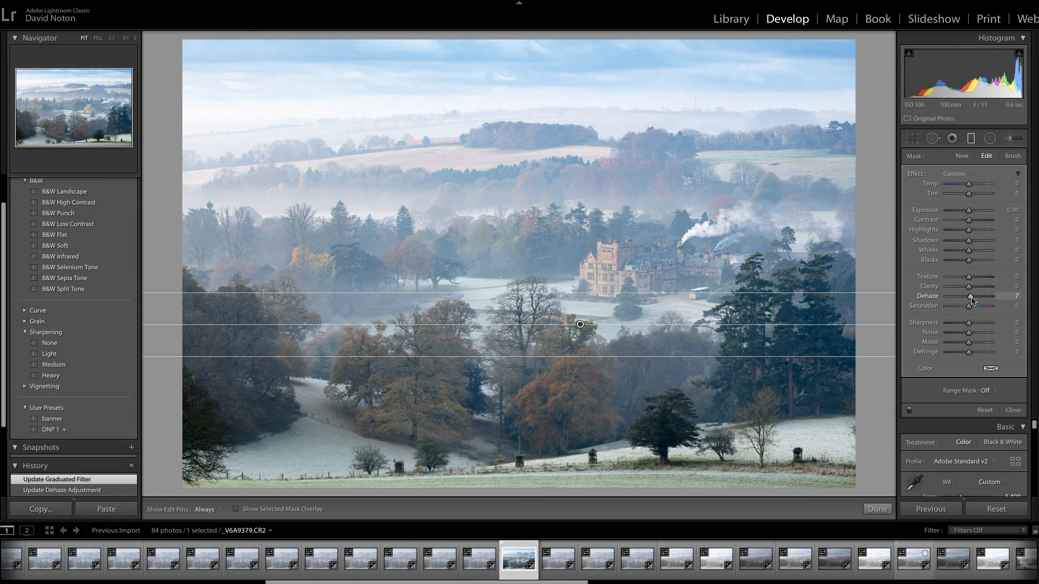
drag(972, 300, 971, 301)
click(1015, 296)
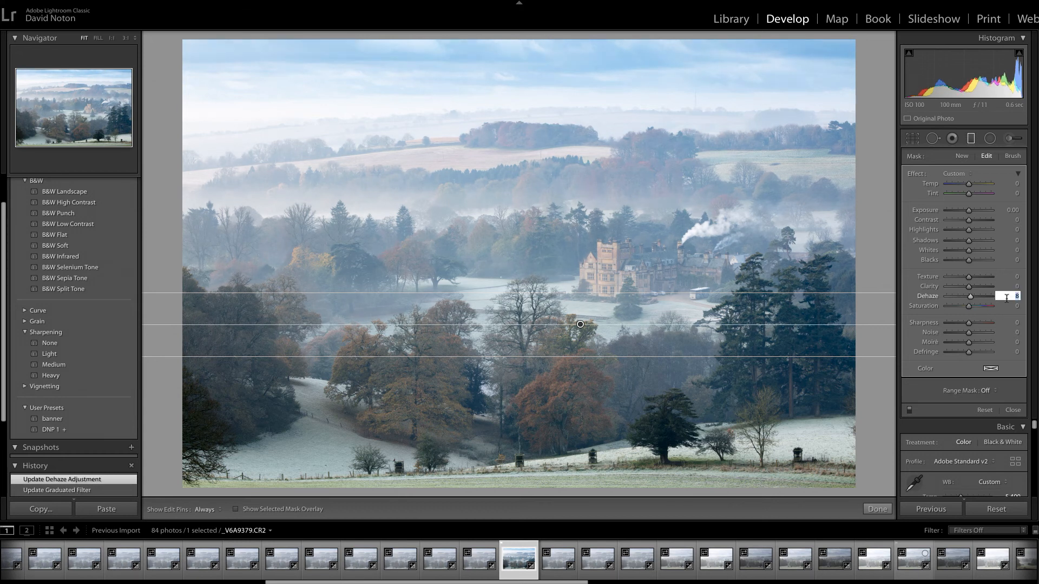
key(Down)
key(Down)
key(Down)
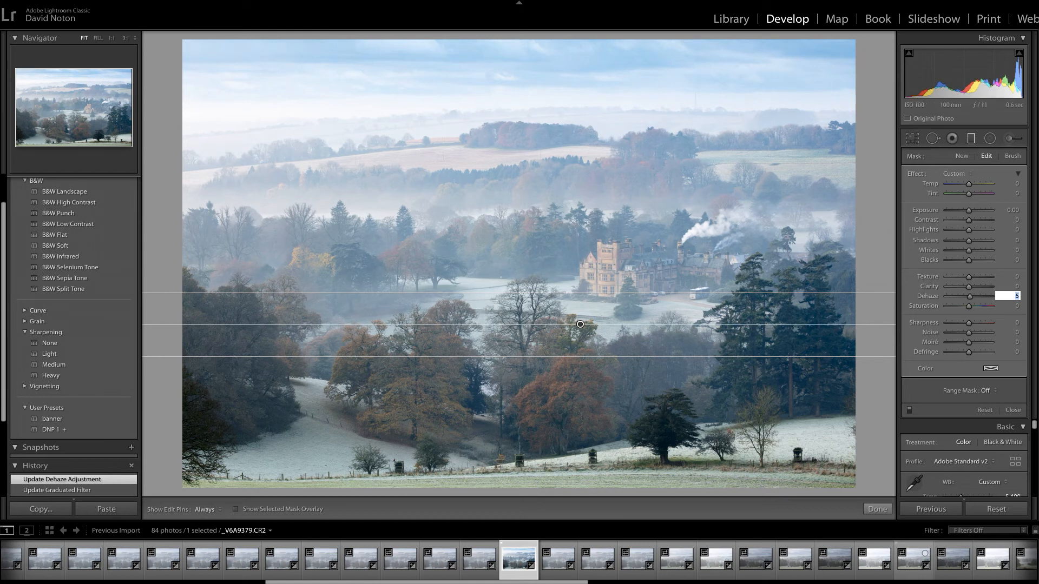
Raise the graduated filter's Contrast to 40.
click(1006, 219)
text(20)
key(Return)
key(Up)
key(Up)
key(Up)
key(Up)
key(Up)
key(Up)
key(Up)
key(Up)
key(Up)
key(Up)
key(Up)
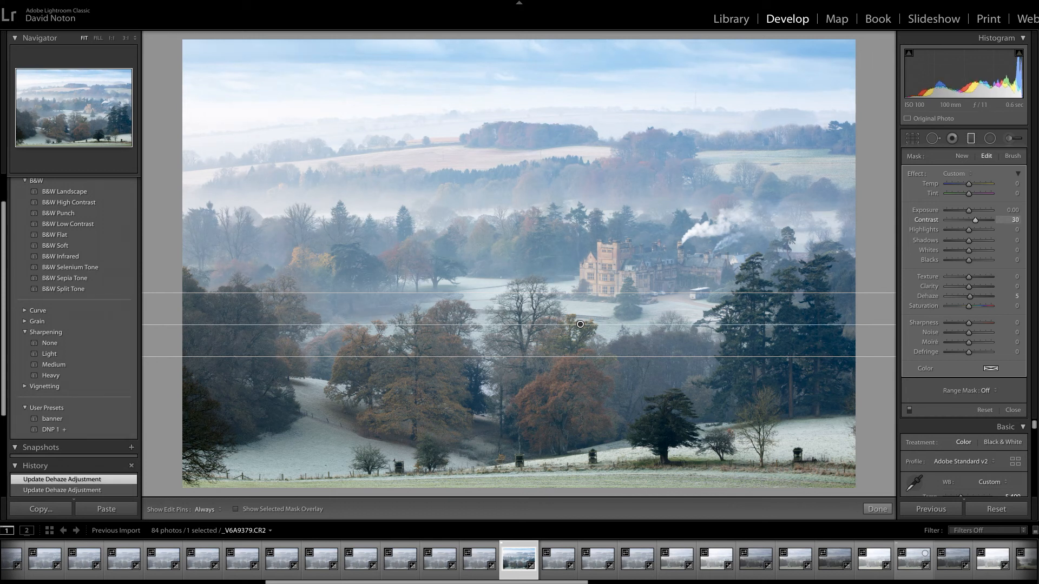
key(Up)
key(Up)
key(Up)
key(Down)
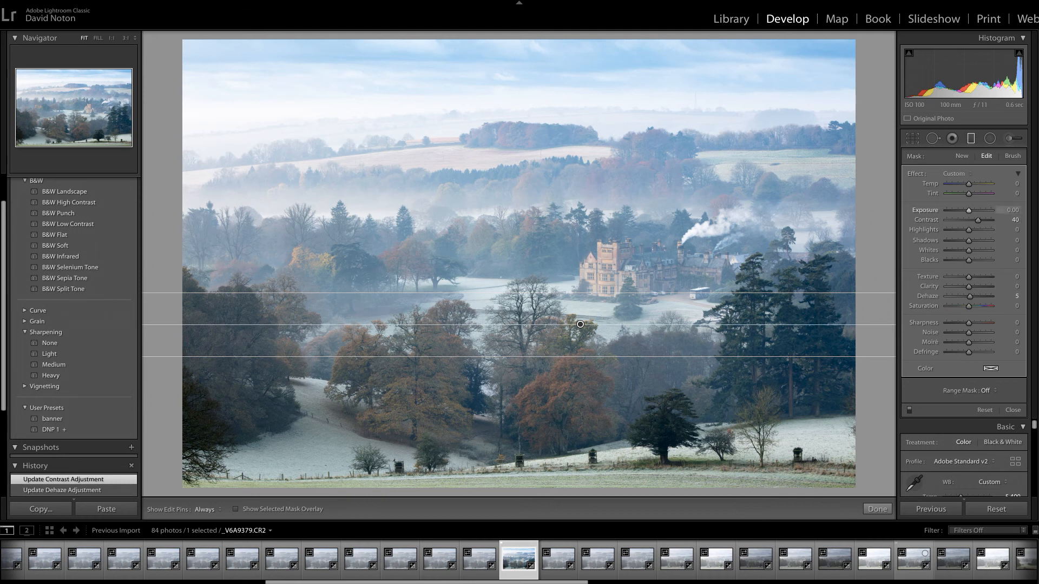
Darken the graduated filter's Exposure to −0.10 and finish editing the filter.
key(Down)
key(Down)
key(Down)
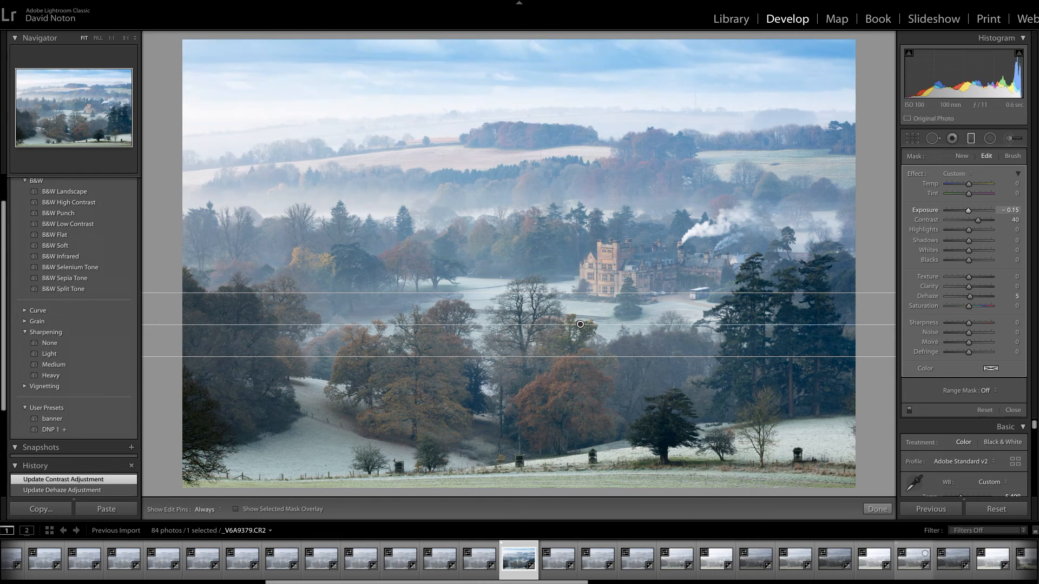
key(Up)
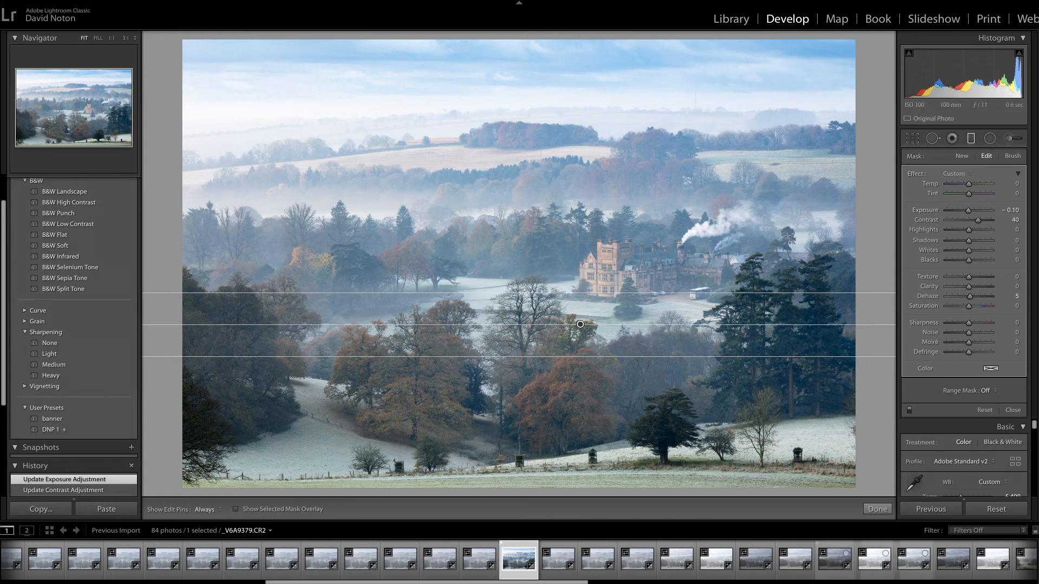
click(878, 509)
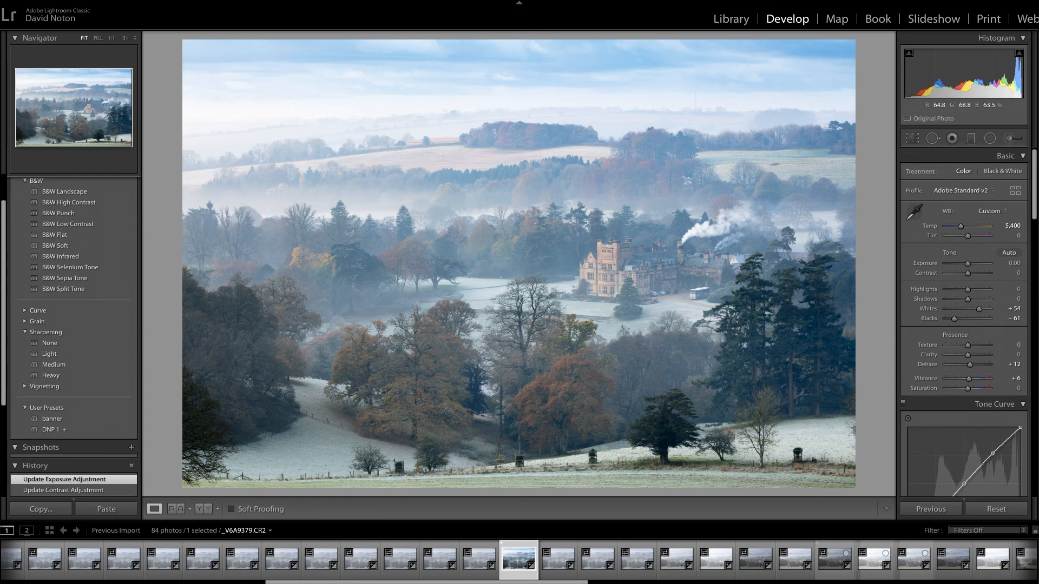
Compare the photo before and after the edits side by side, then return to the single-image view.
click(204, 509)
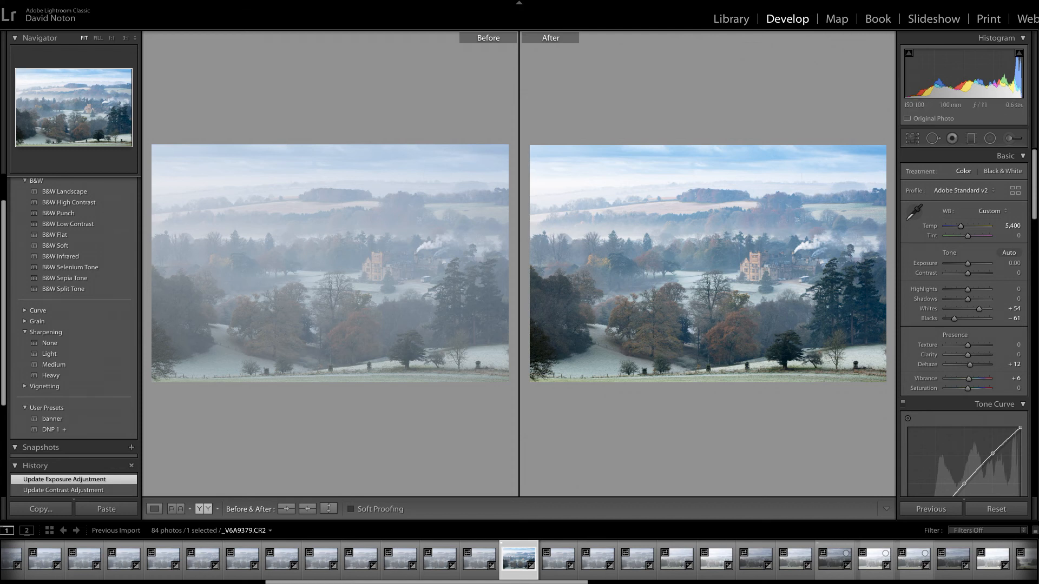
click(154, 509)
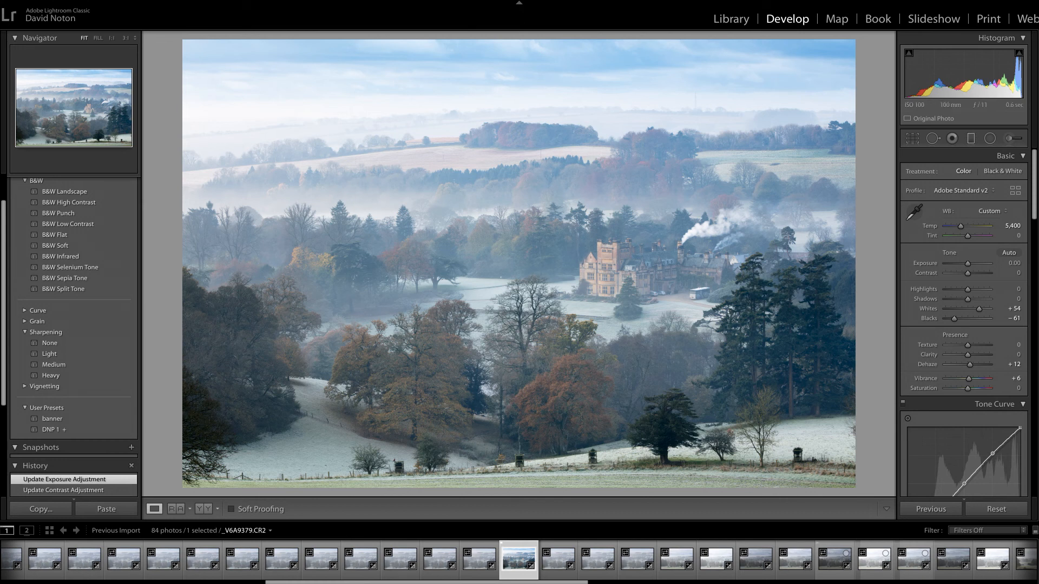
Add a second graduated filter over the sky and hills, fading from the distant fields to just above the mansion, with Exposure at −0.25.
key(m)
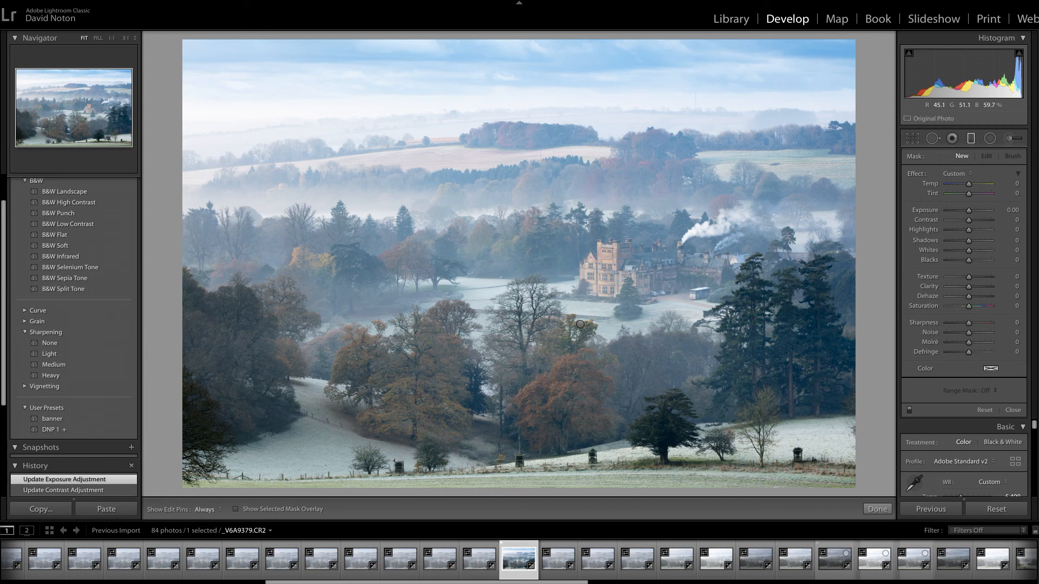
drag(585, 177, 585, 222)
drag(585, 226, 585, 225)
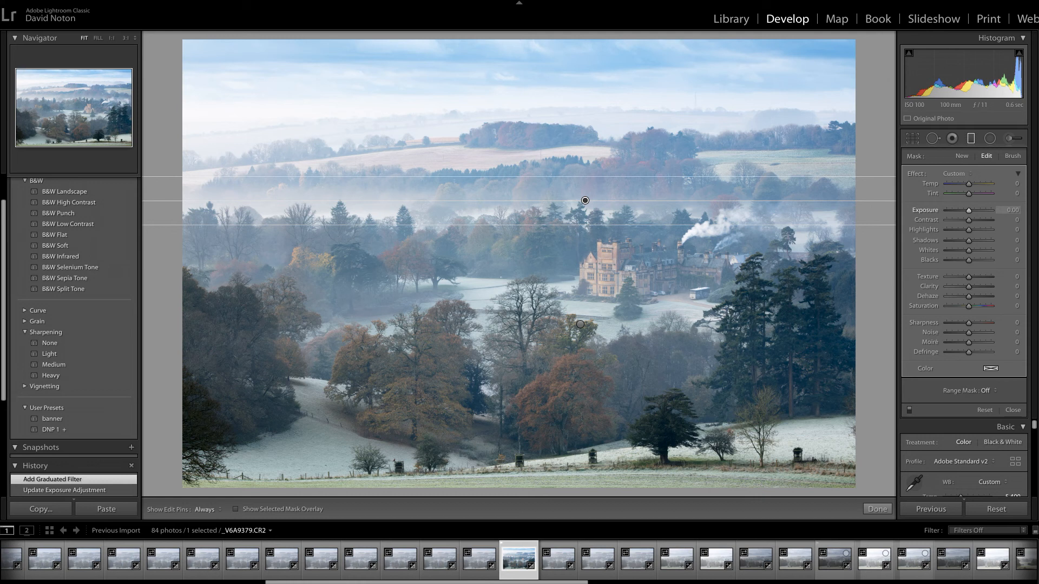
drag(584, 177, 585, 164)
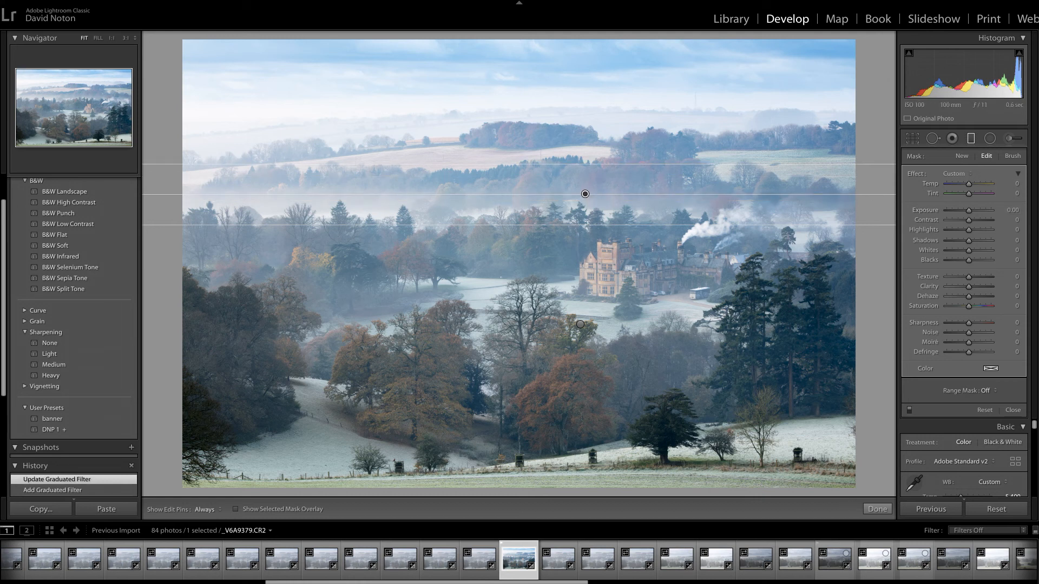
drag(969, 210, 968, 210)
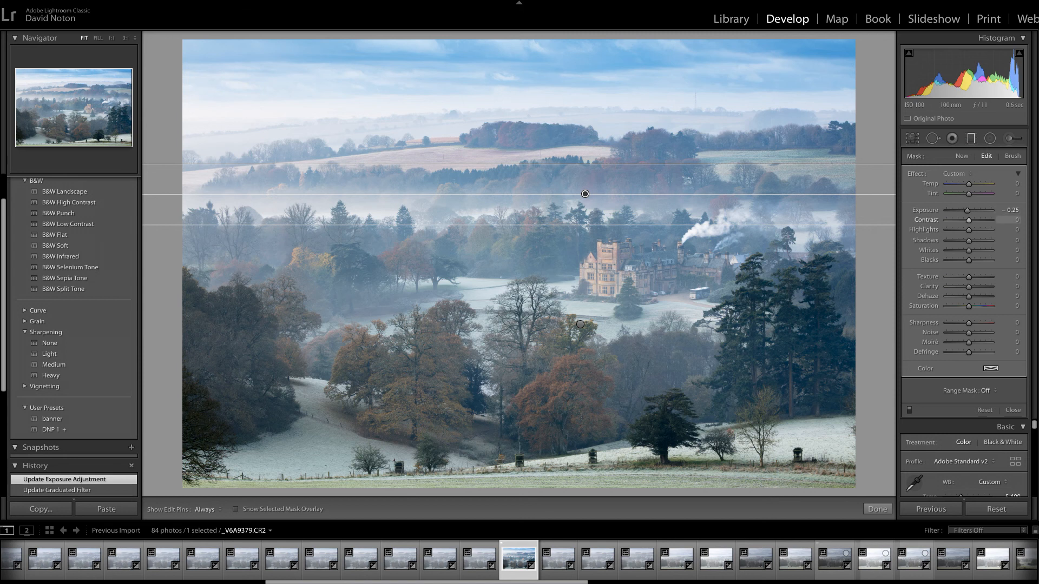
Raise the second graduated filter's Contrast to 17 and finish editing the filter.
drag(968, 220, 972, 220)
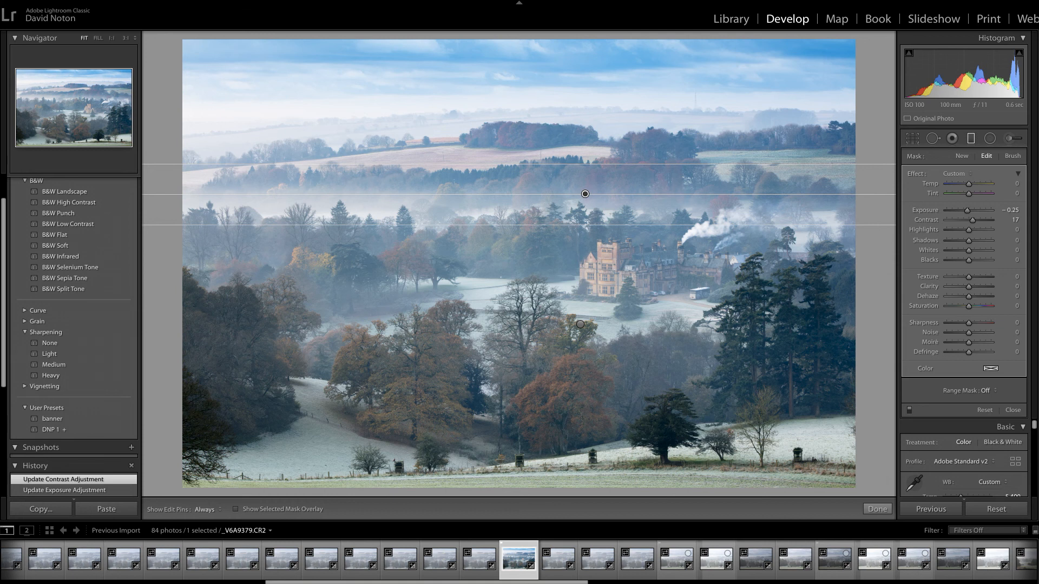
click(877, 509)
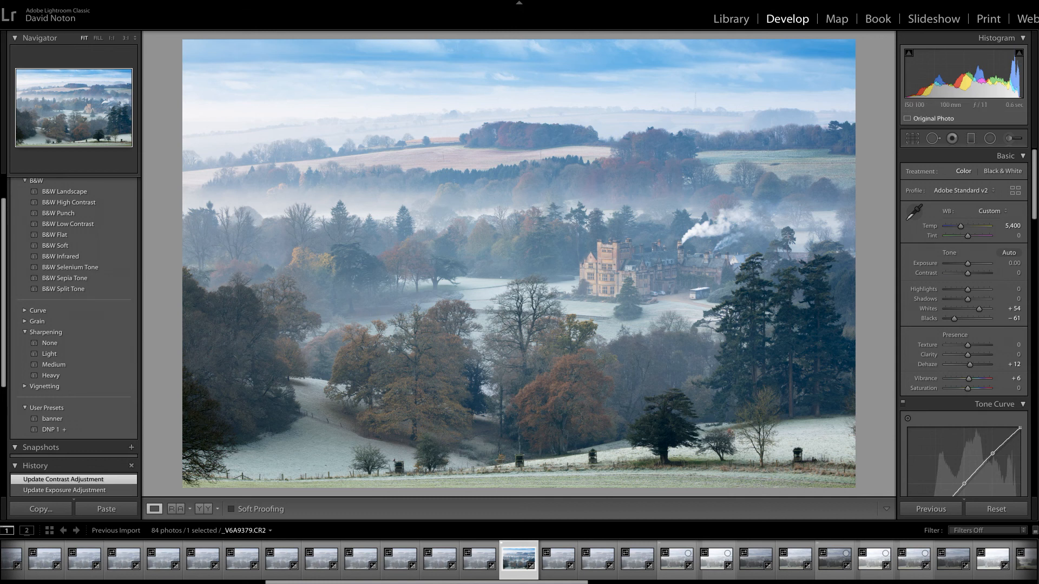
Add a third graduated filter over the sky, fading across the distant hills around the wooded ridge, with Highlights at −45.
key(m)
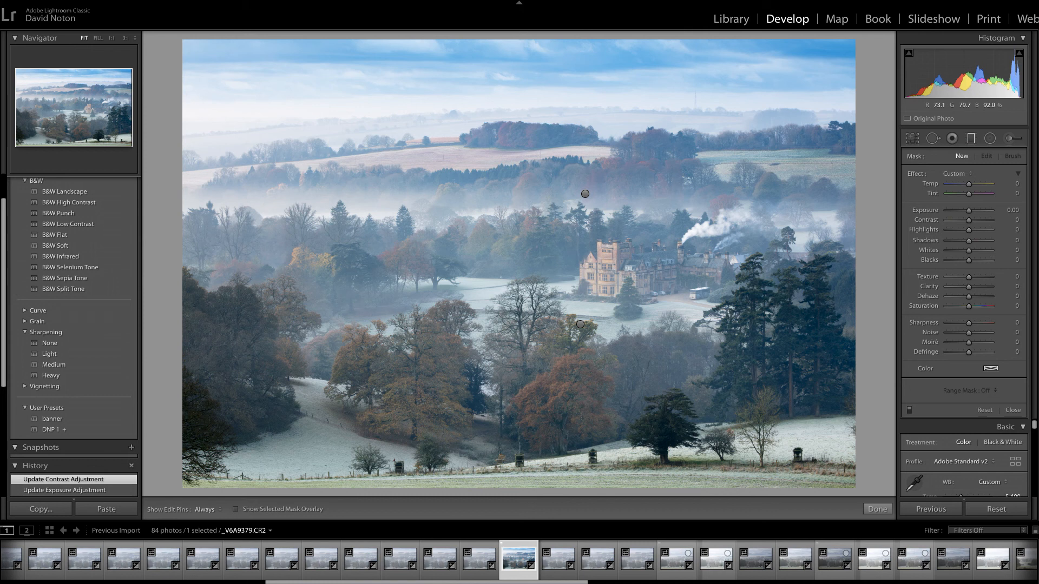
key(shift)
drag(583, 86, 583, 125)
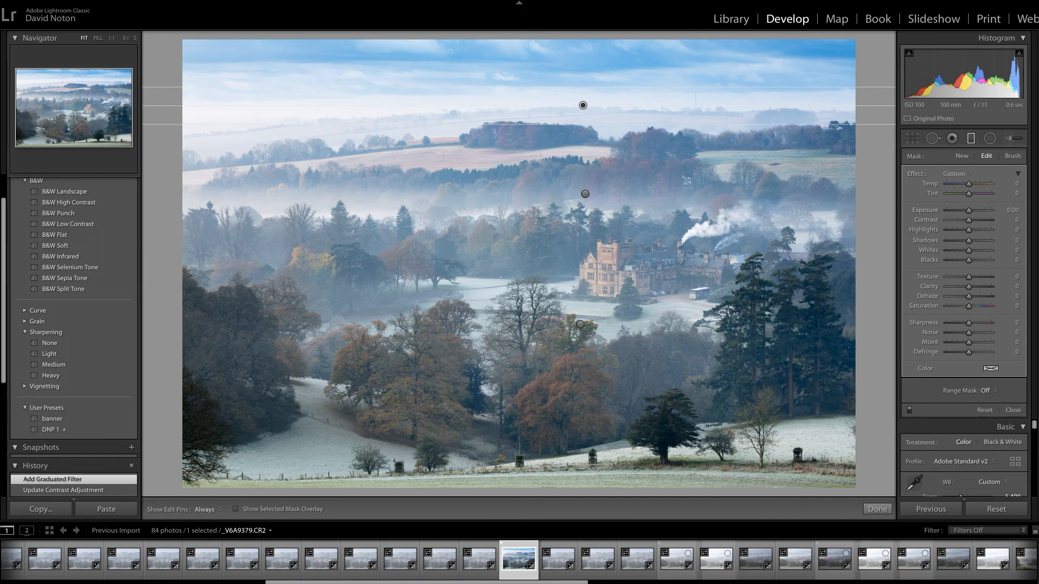
drag(968, 229, 964, 230)
mouse_move(583, 124)
mouse_down()
mouse_move(583, 138)
mouse_move(582, 113)
mouse_move(580, 124)
mouse_up()
drag(965, 229, 959, 229)
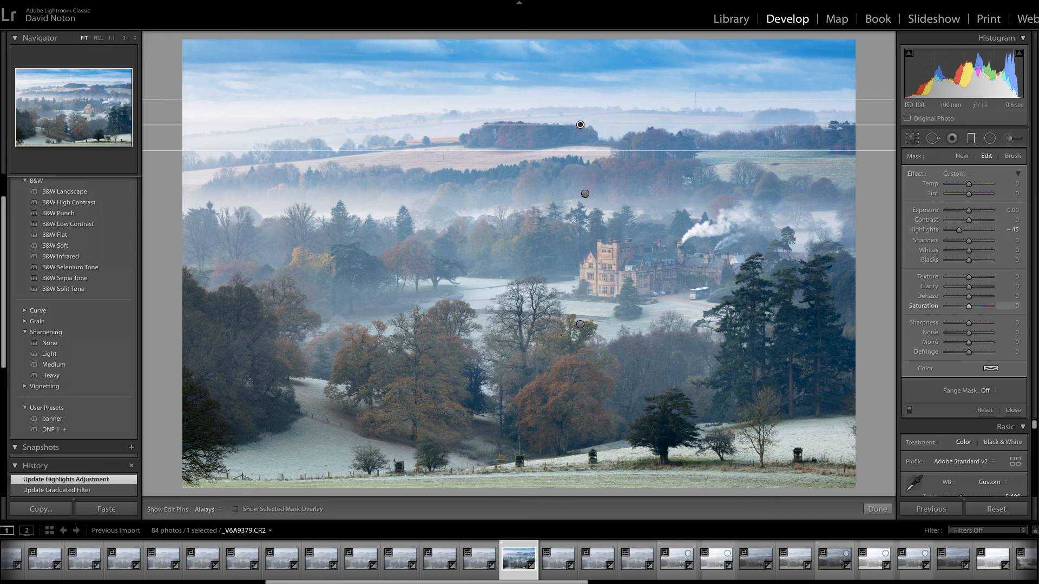
Set the sky filter's Saturation to −35, Contrast to 24 and Blacks to −21, and shift it slightly lower onto the distant fields before closing it.
drag(968, 306, 960, 306)
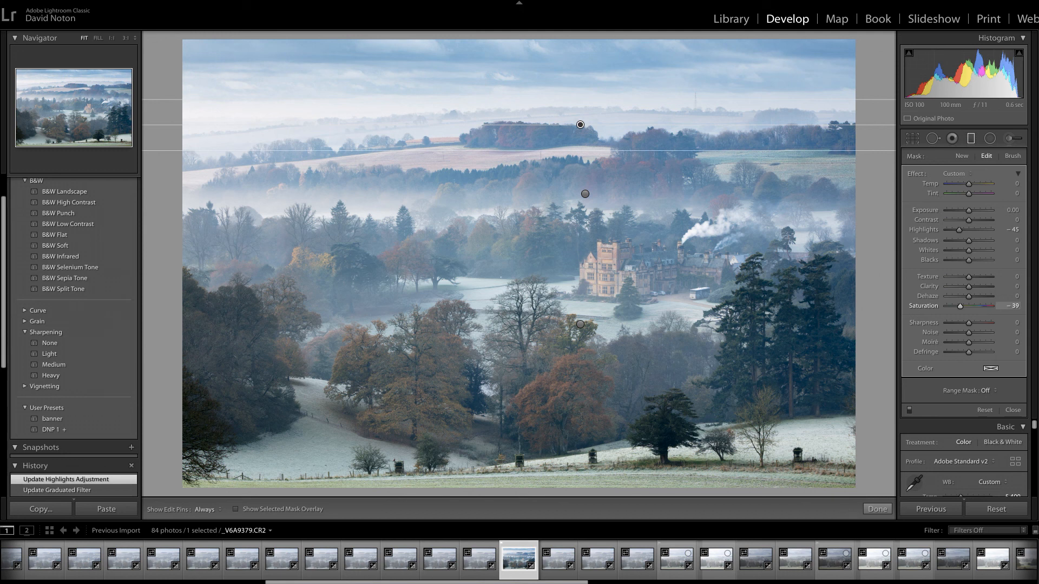
drag(961, 306, 960, 306)
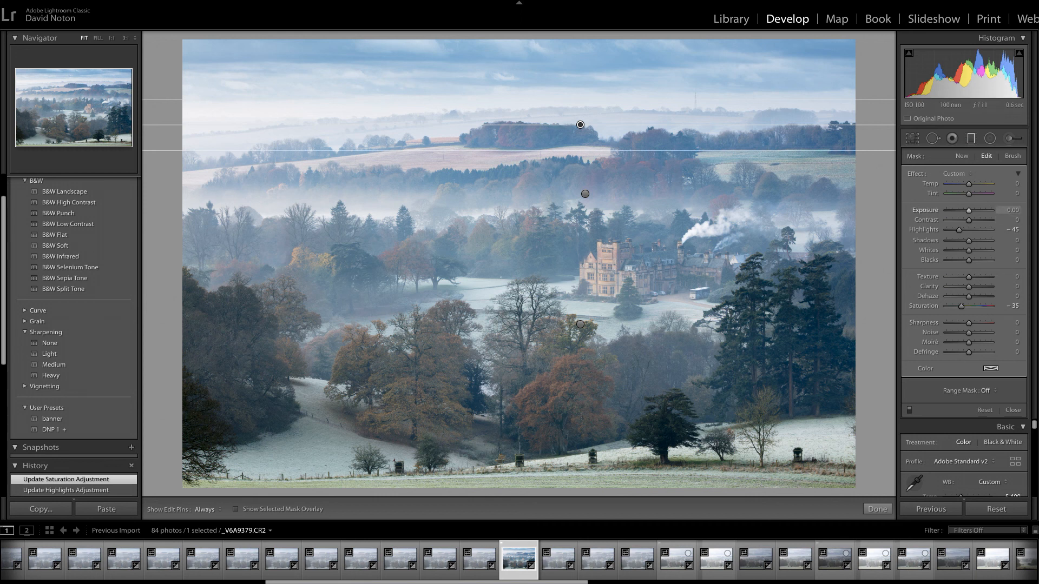
drag(969, 220, 975, 220)
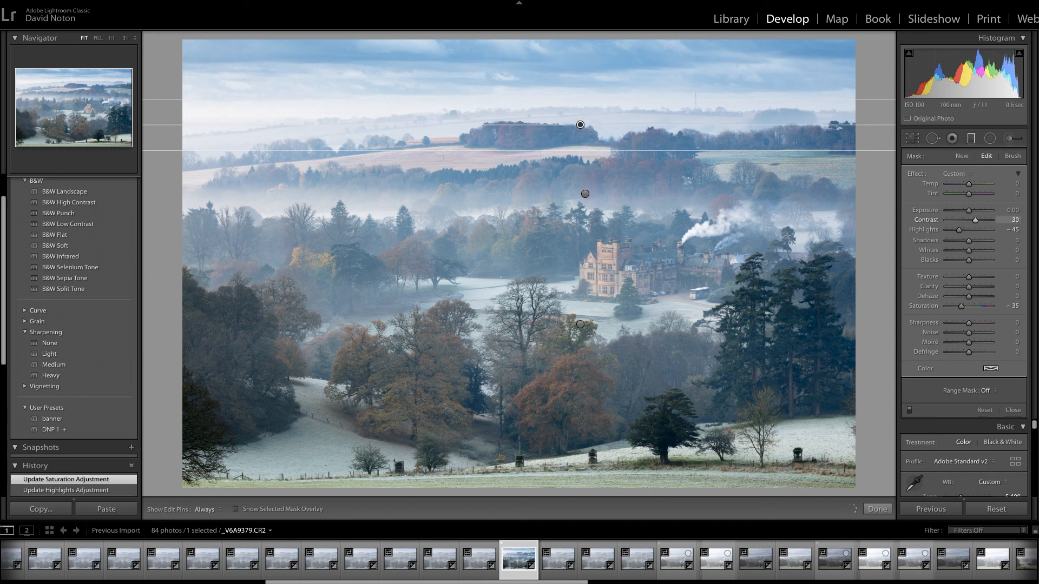
drag(968, 260, 964, 260)
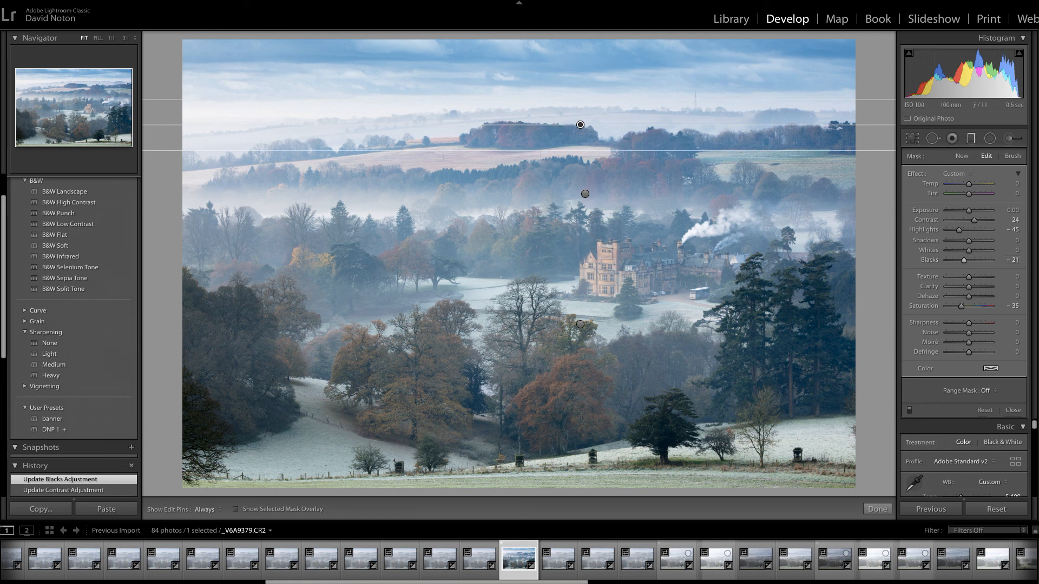
drag(580, 124, 579, 139)
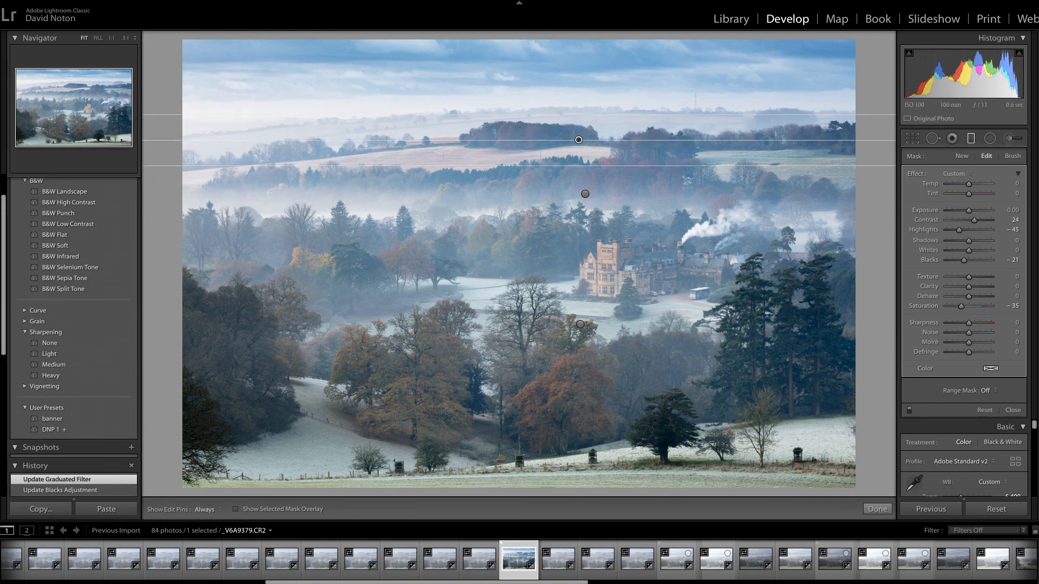
click(878, 509)
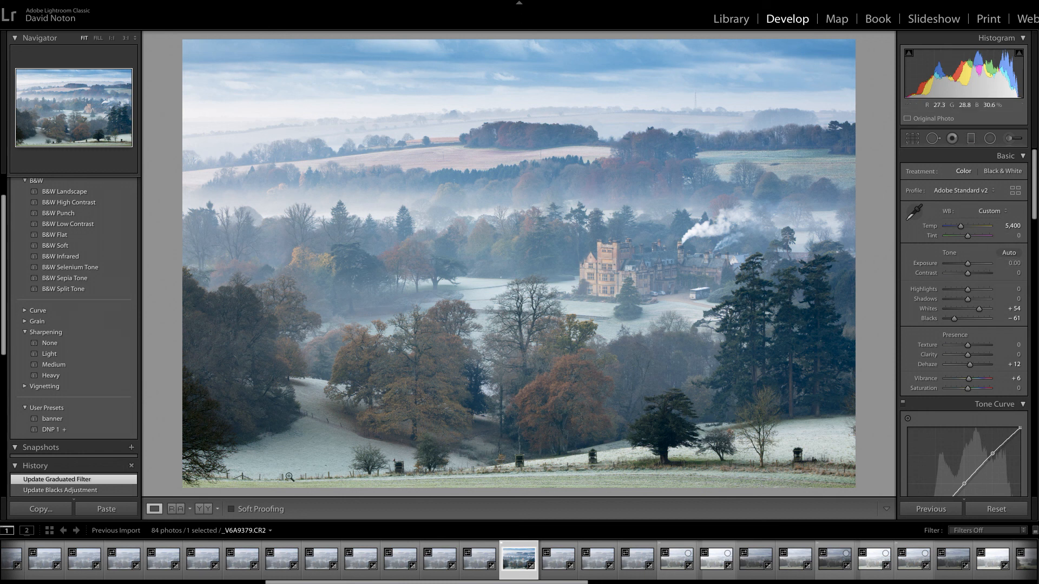
Check the filtered sky against the unedited photo side by side, and return to the single-image view.
click(204, 509)
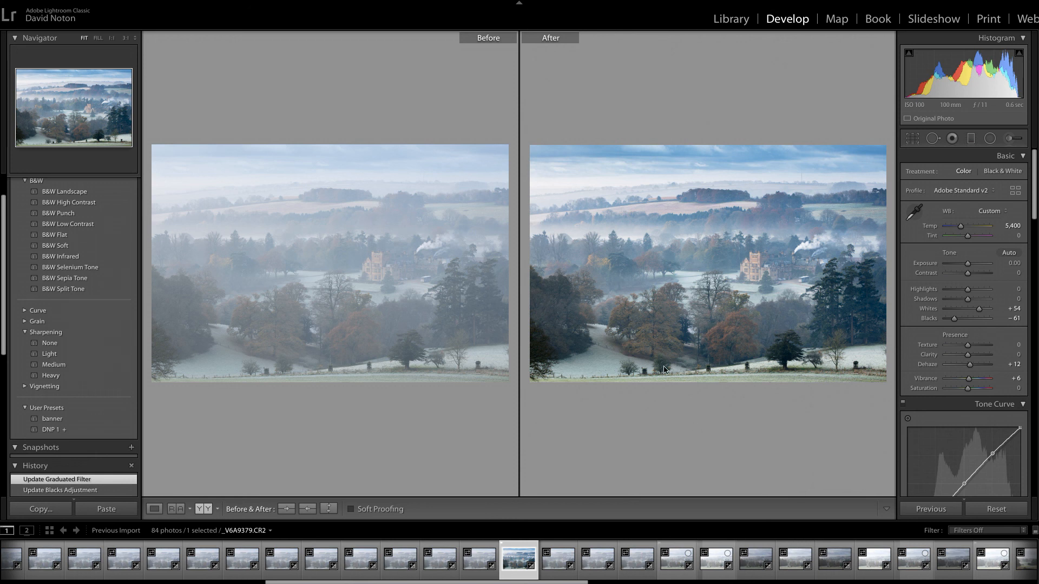
click(153, 509)
Set the tone curve's point curve to Strong Contrast and reduce Vibrance to 0.
scroll(999, 397, down, 5)
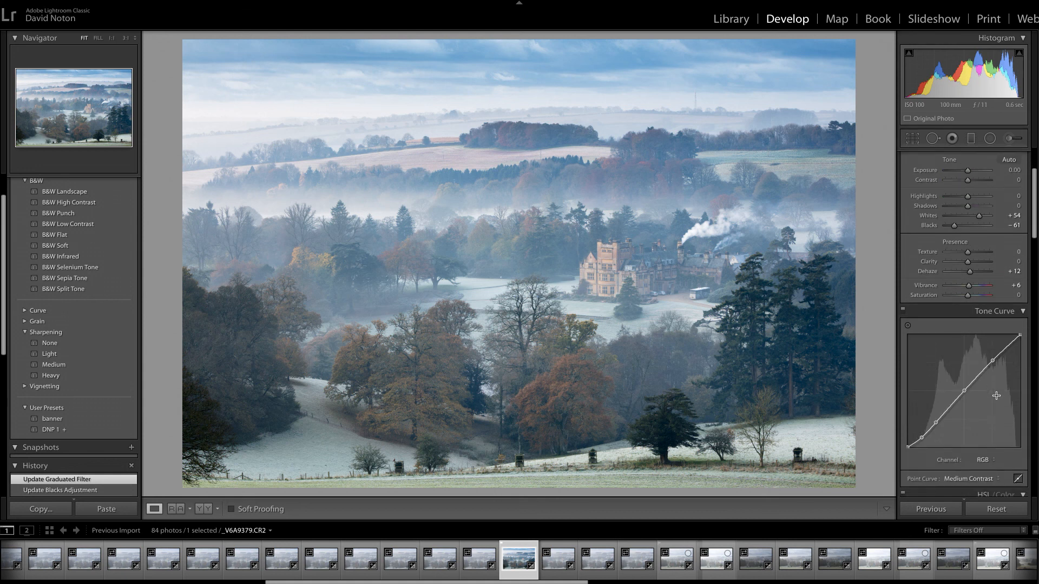
click(998, 445)
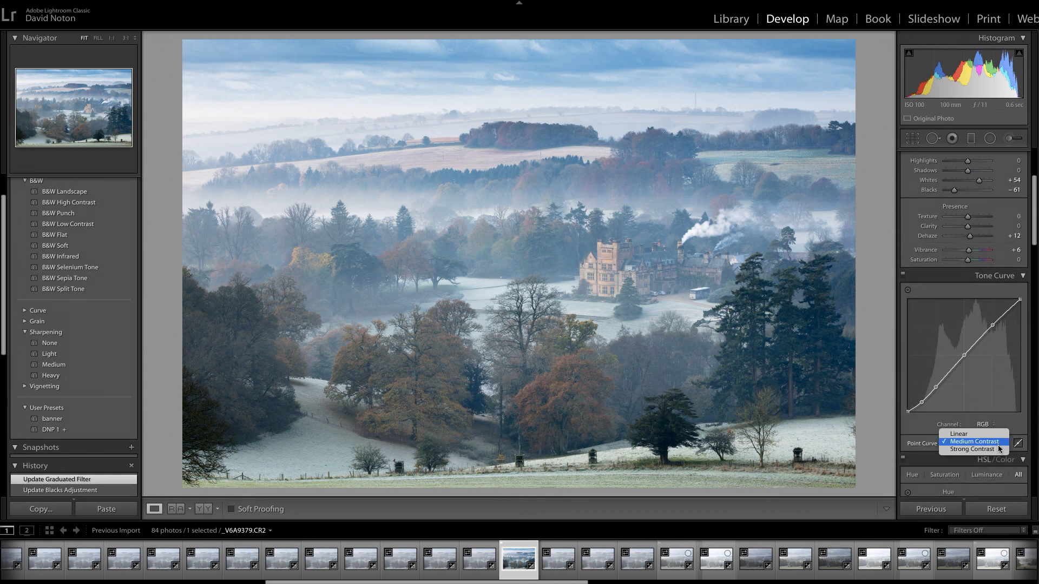
click(972, 450)
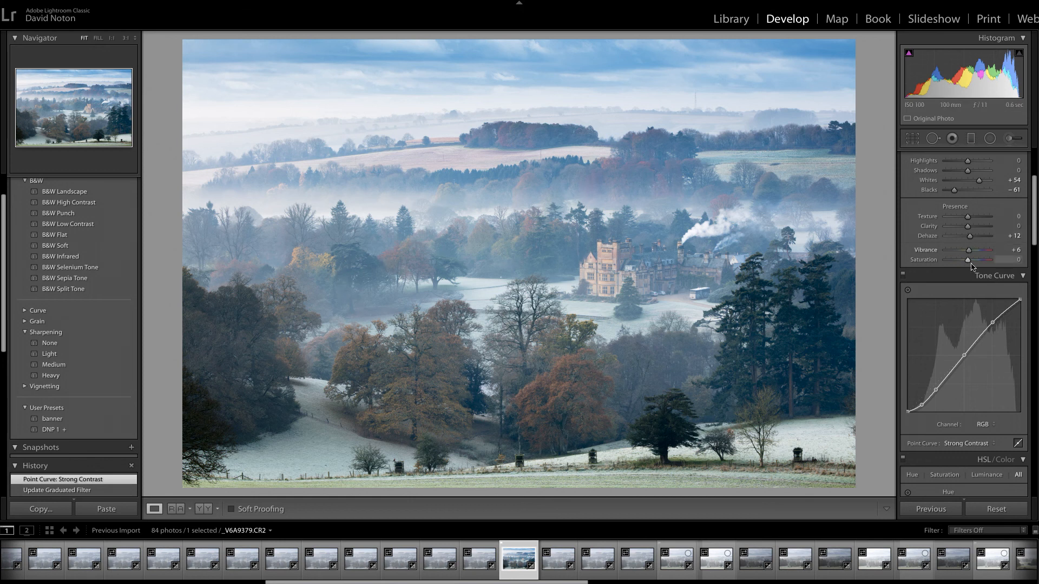
drag(970, 255, 969, 257)
drag(969, 256, 969, 255)
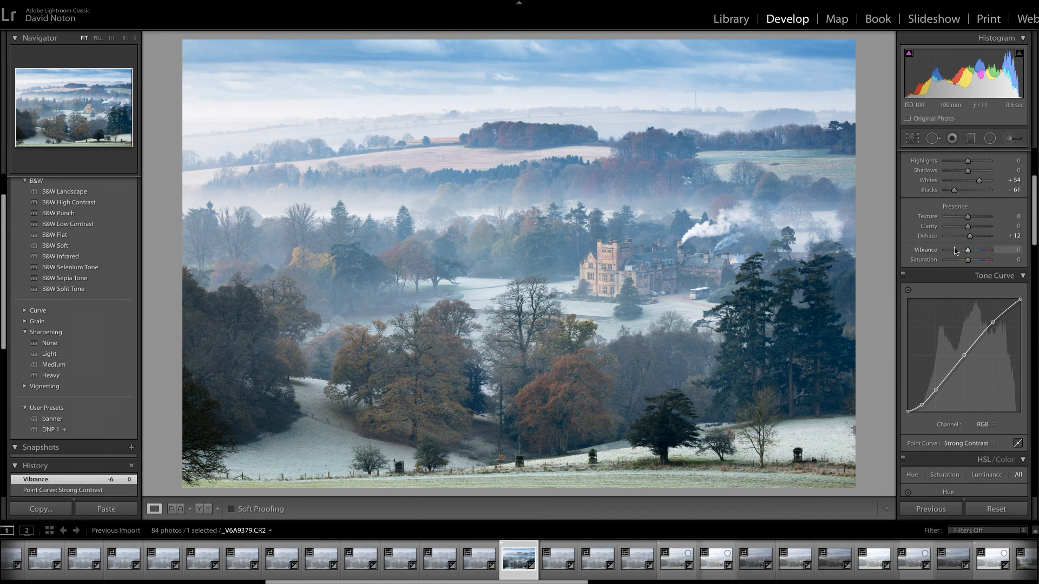
Set the white balance temperature to 5,600 and switch to the before-and-after comparison.
scroll(969, 255, up, 4)
drag(961, 200, 962, 203)
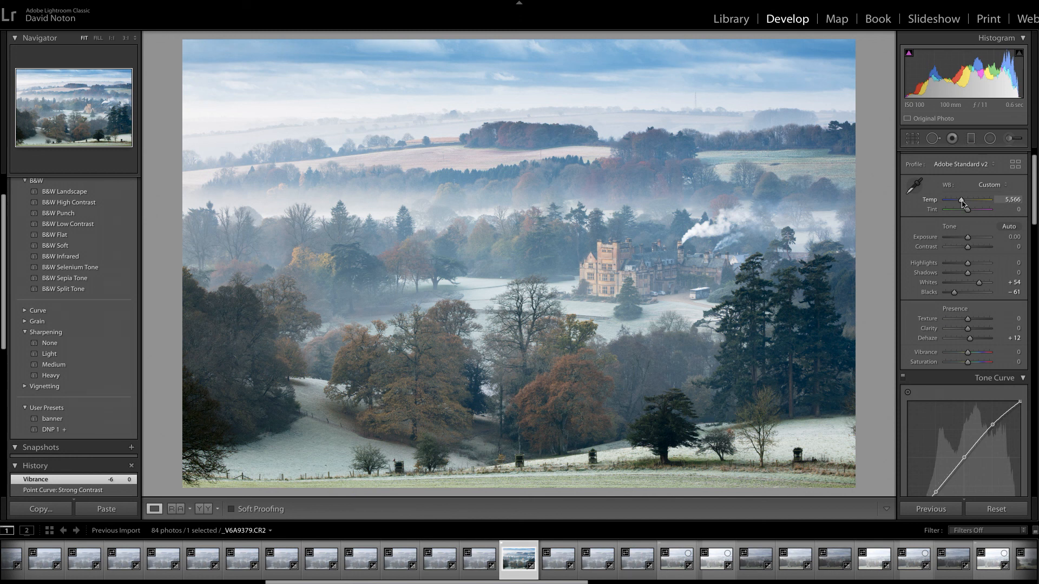
click(1017, 206)
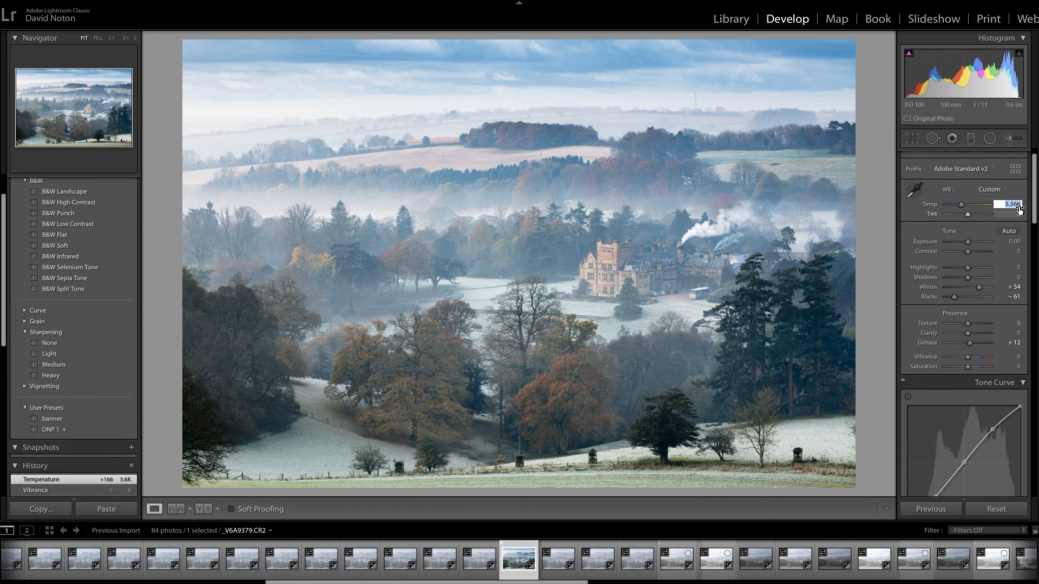
text(5600)
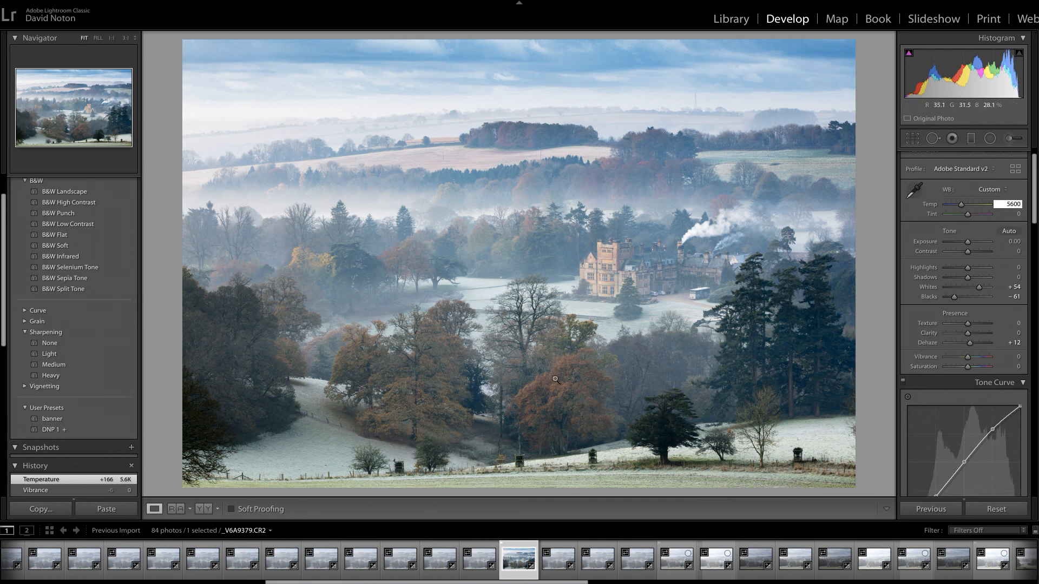
click(204, 512)
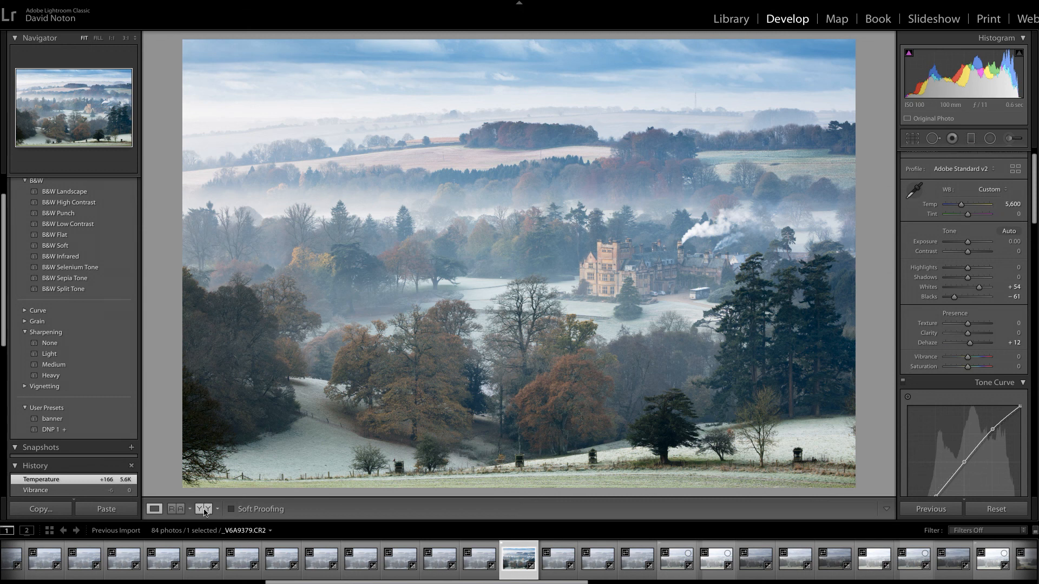